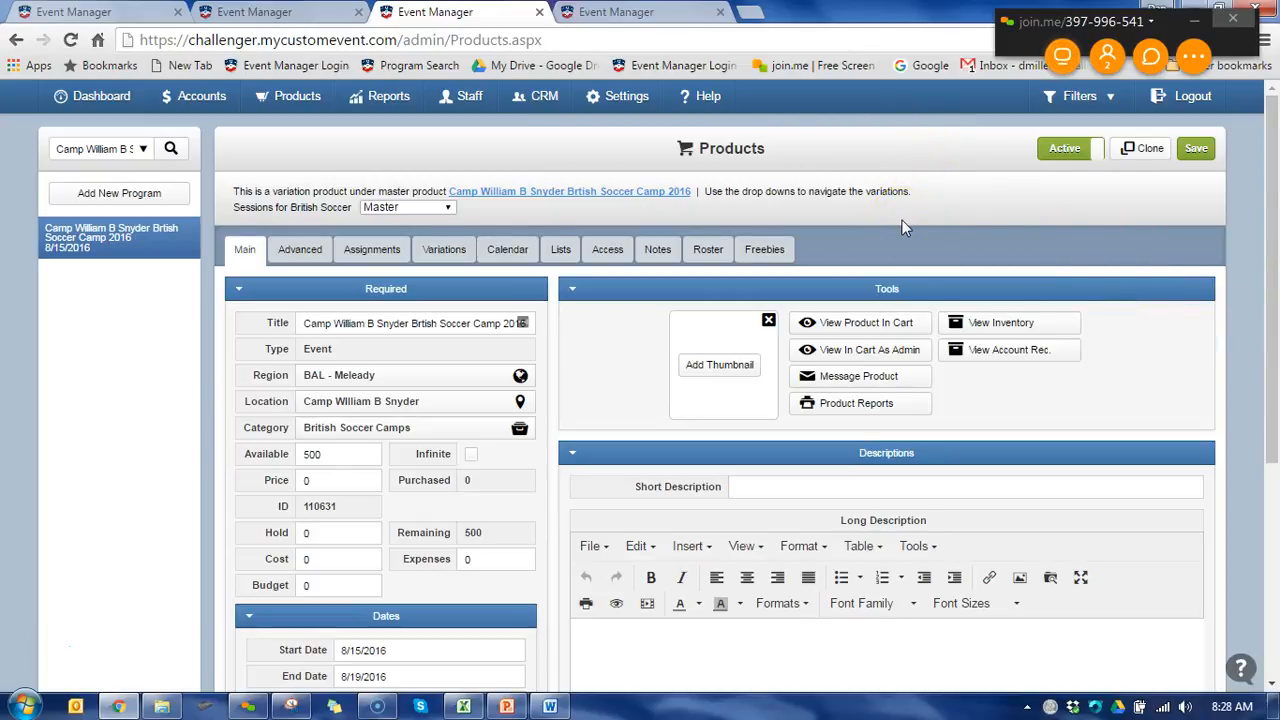
- Open the Camp William B Snyder soccer camp's inventory and follow its link to the Boy Scouts of America organization record
click(984, 328)
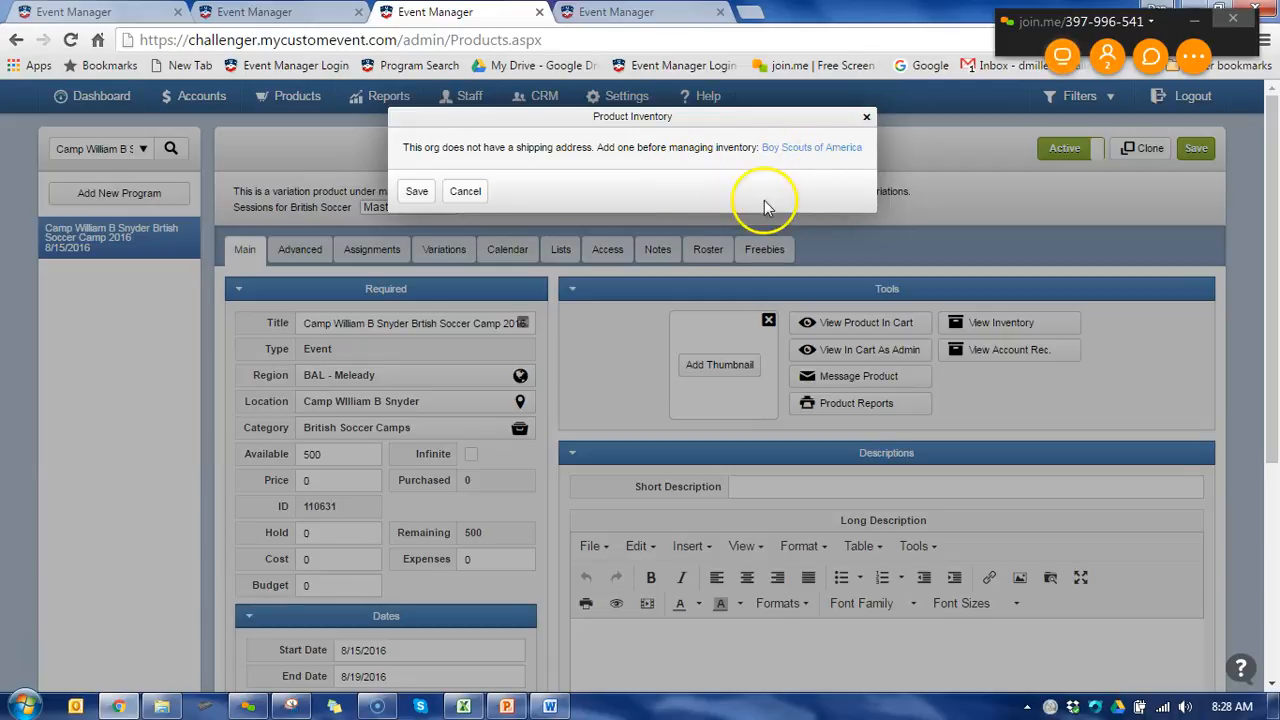
click(800, 148)
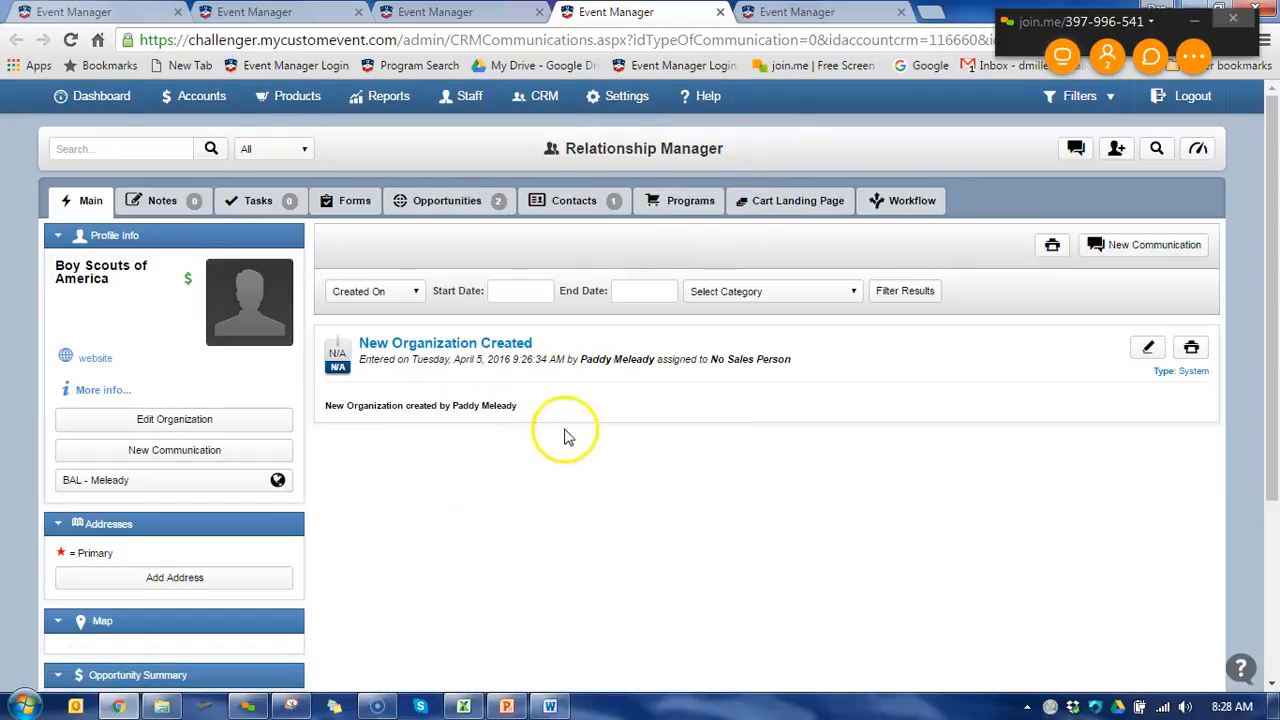
click(540, 96)
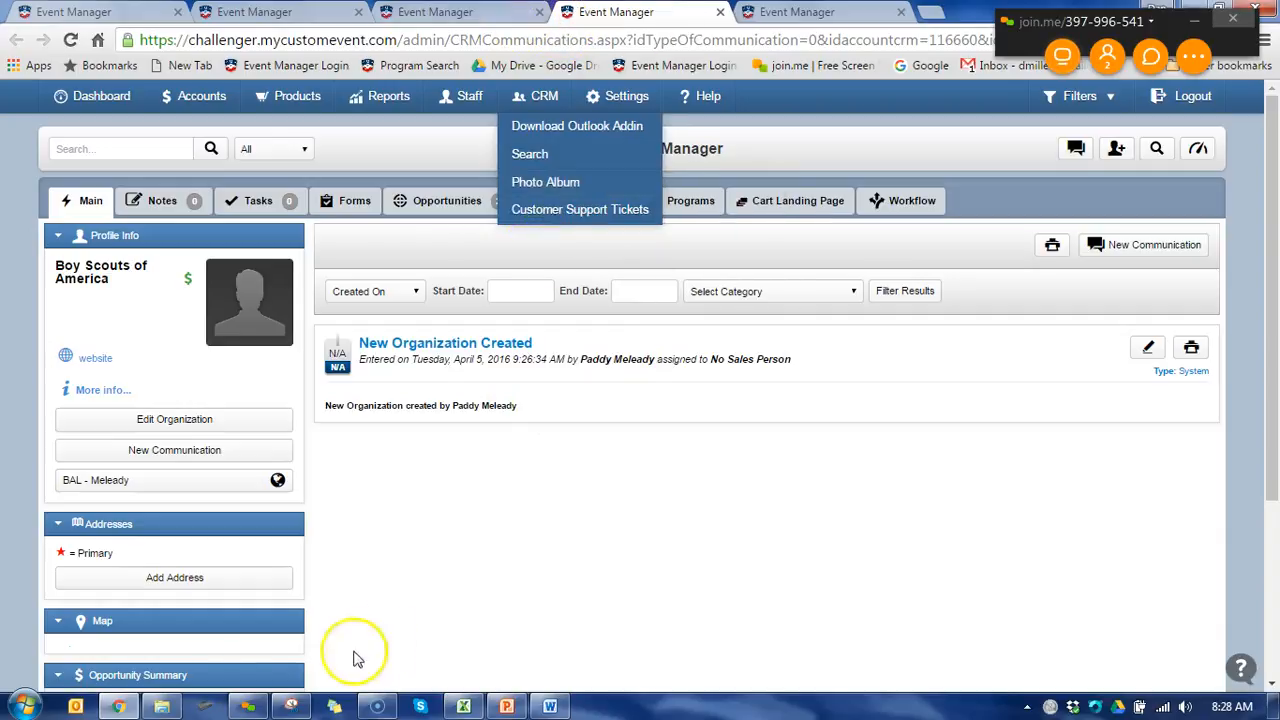
click(29, 656)
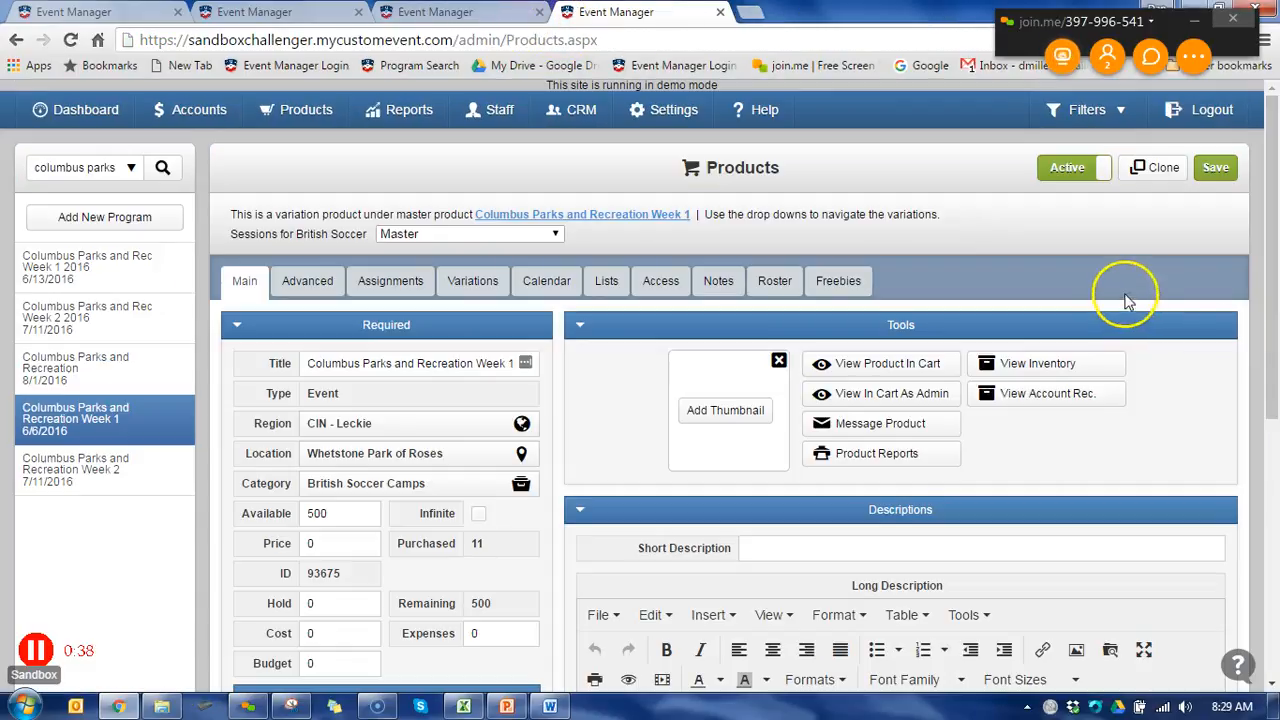
- Open the product inventory of Columbus Parks and Recreation Week 1 and check its printed and saved dates
click(1030, 370)
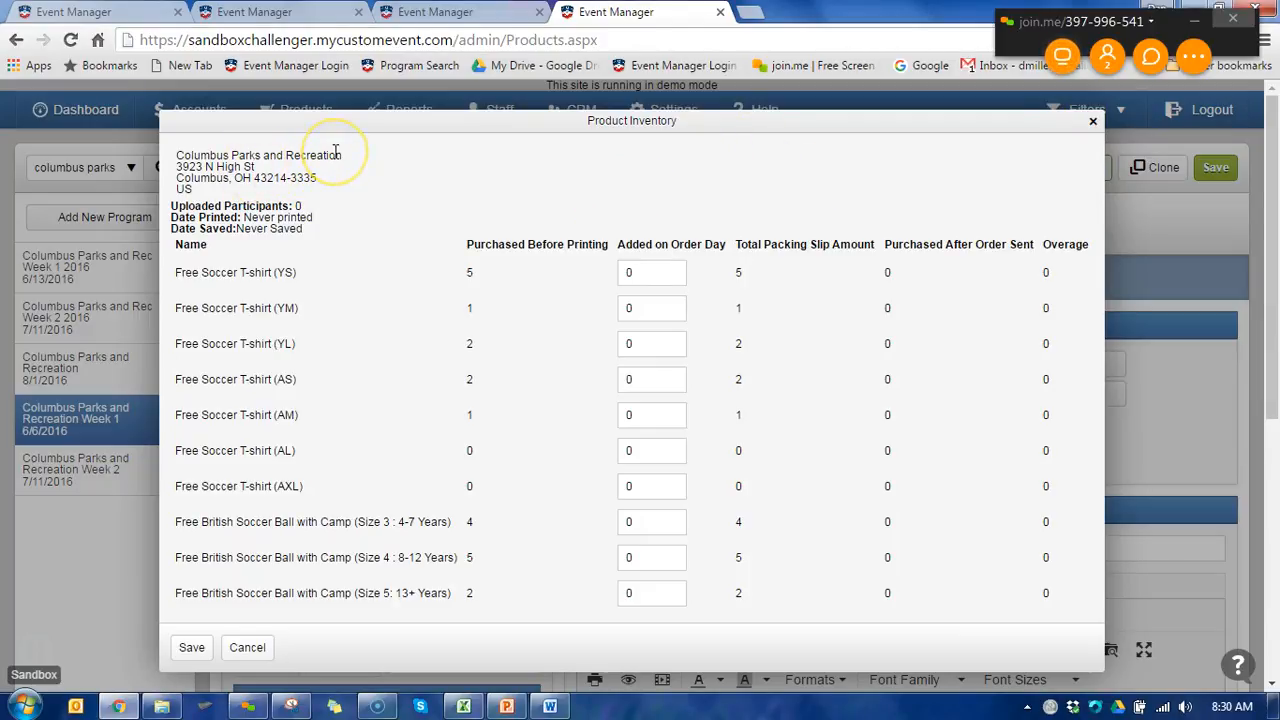
drag(170, 217, 313, 222)
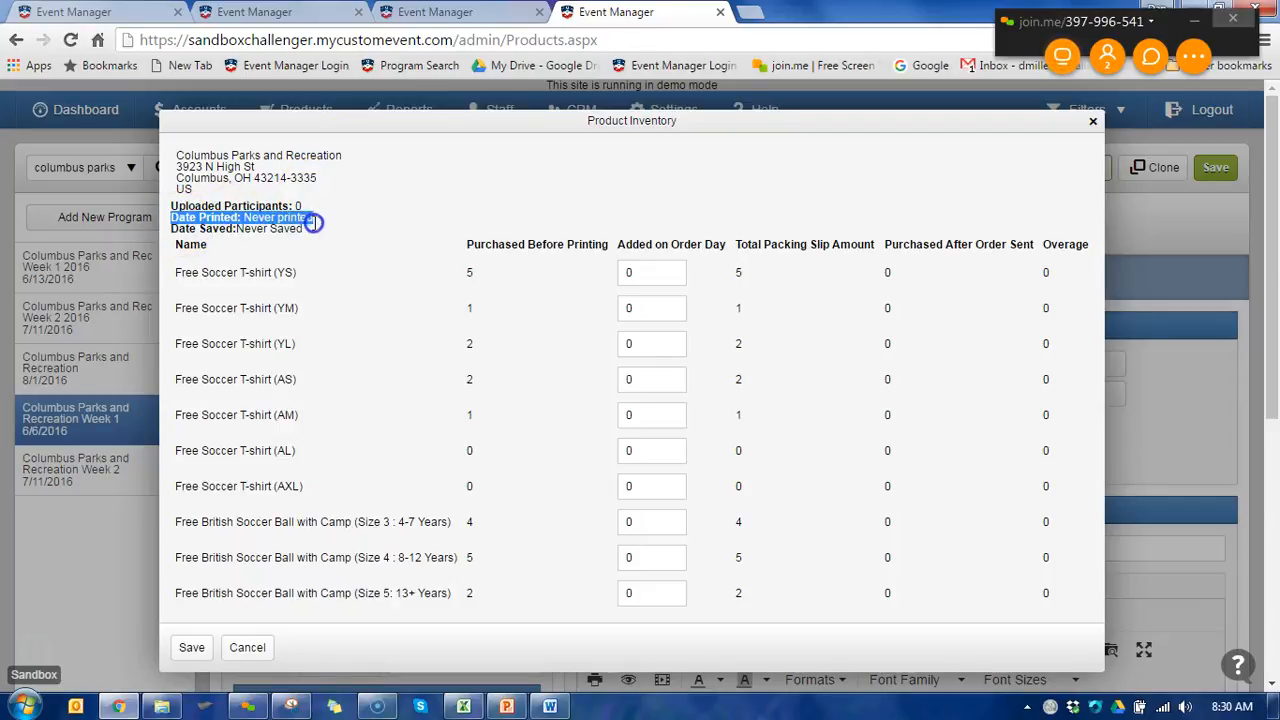
click(250, 228)
triple_click(250, 228)
click(228, 218)
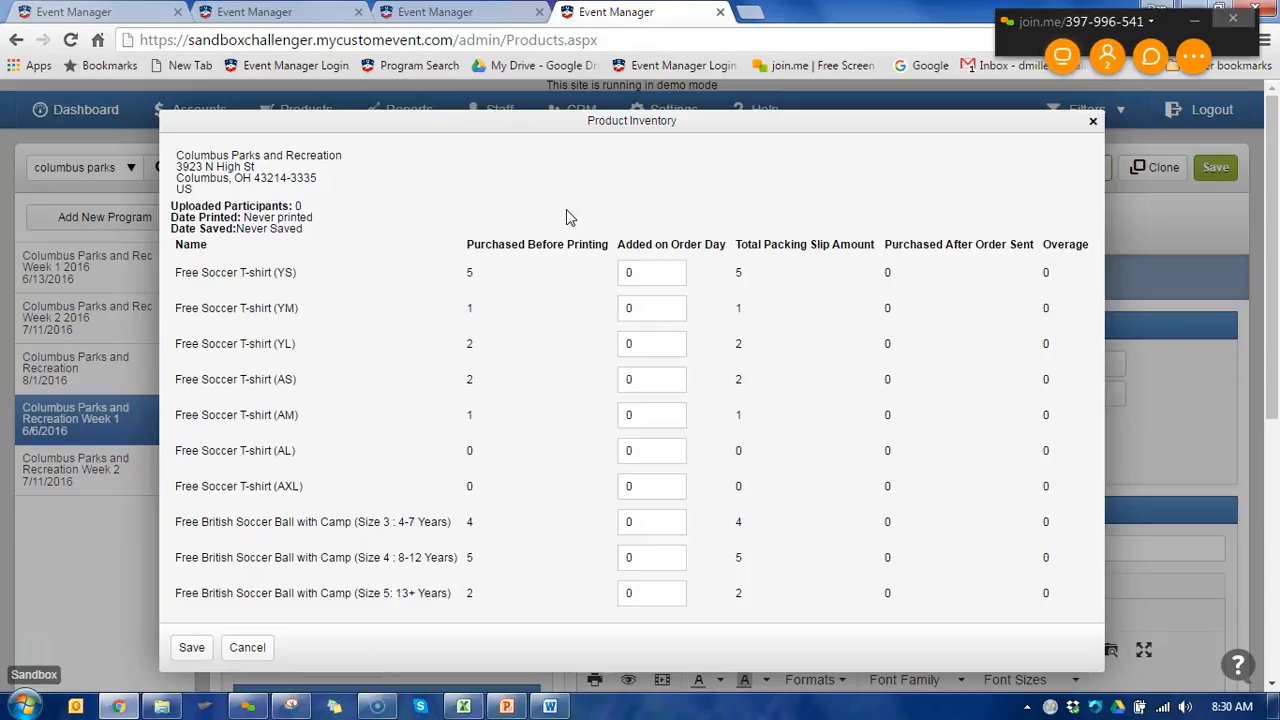
- Set the order-day additions for the free soccer T-shirts to 1 for YS, 3 for YM and 1 for YL
click(640, 273)
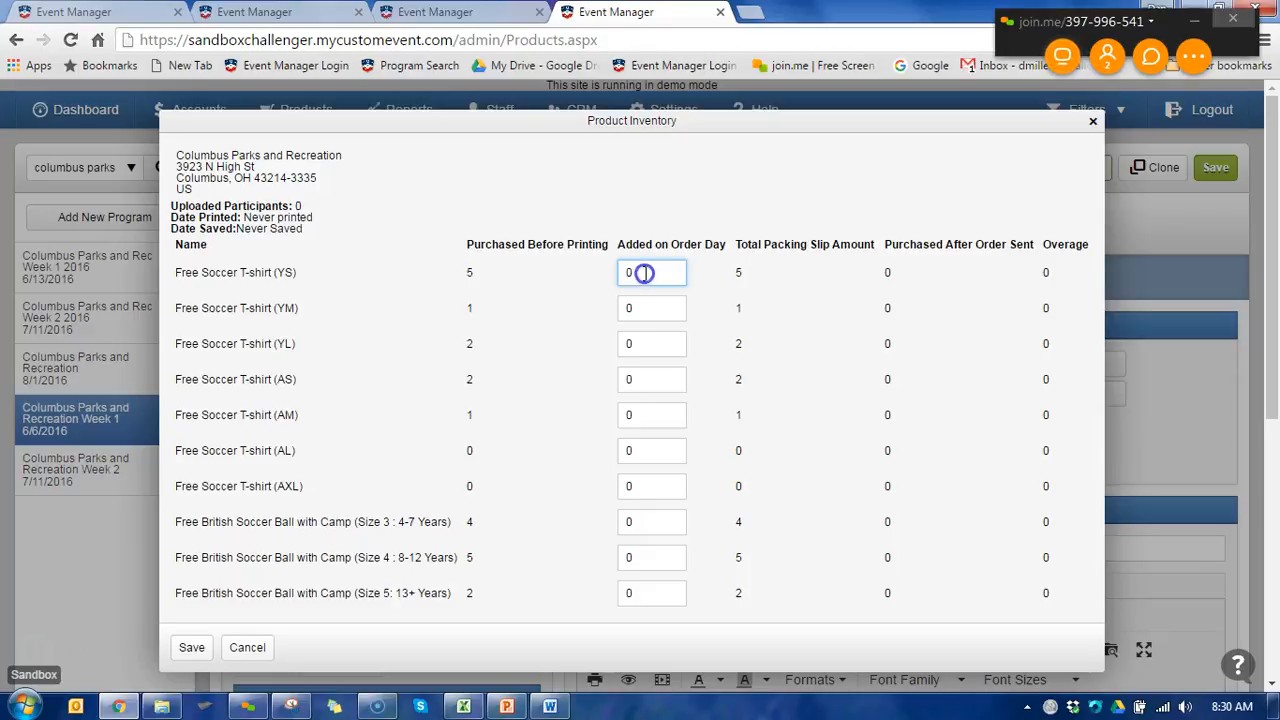
double_click(666, 273)
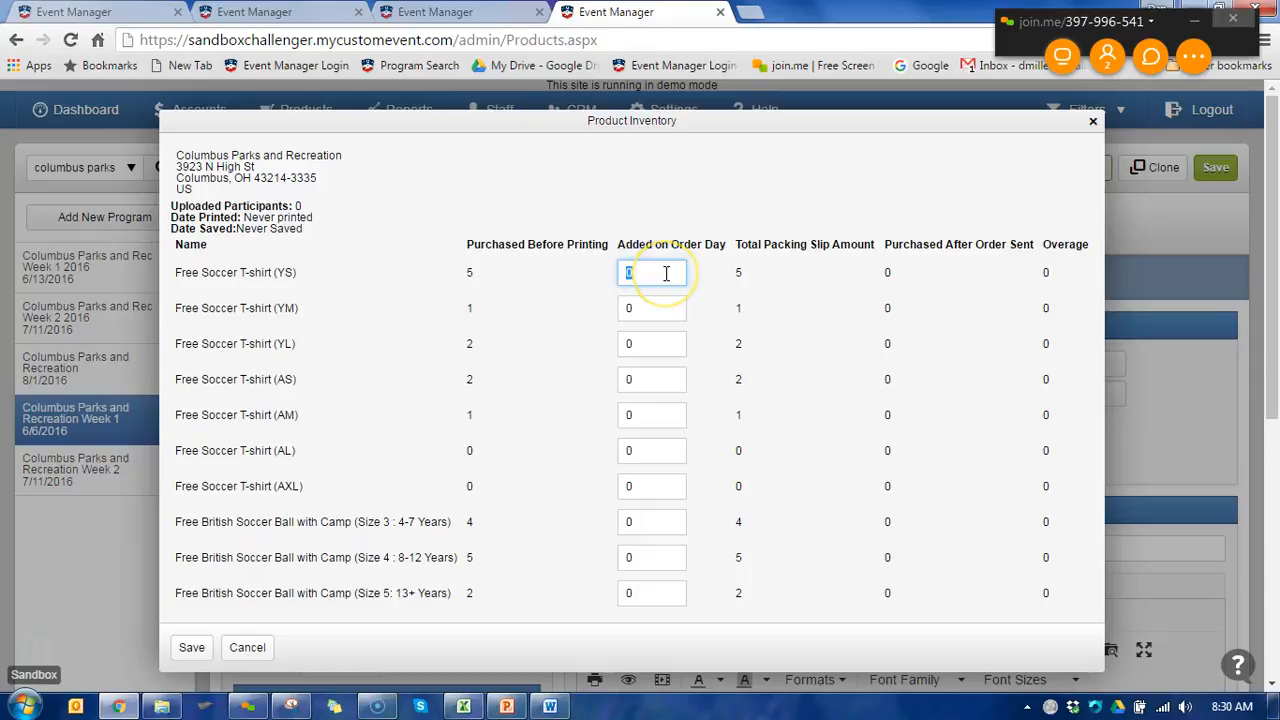
text(1)
double_click(643, 307)
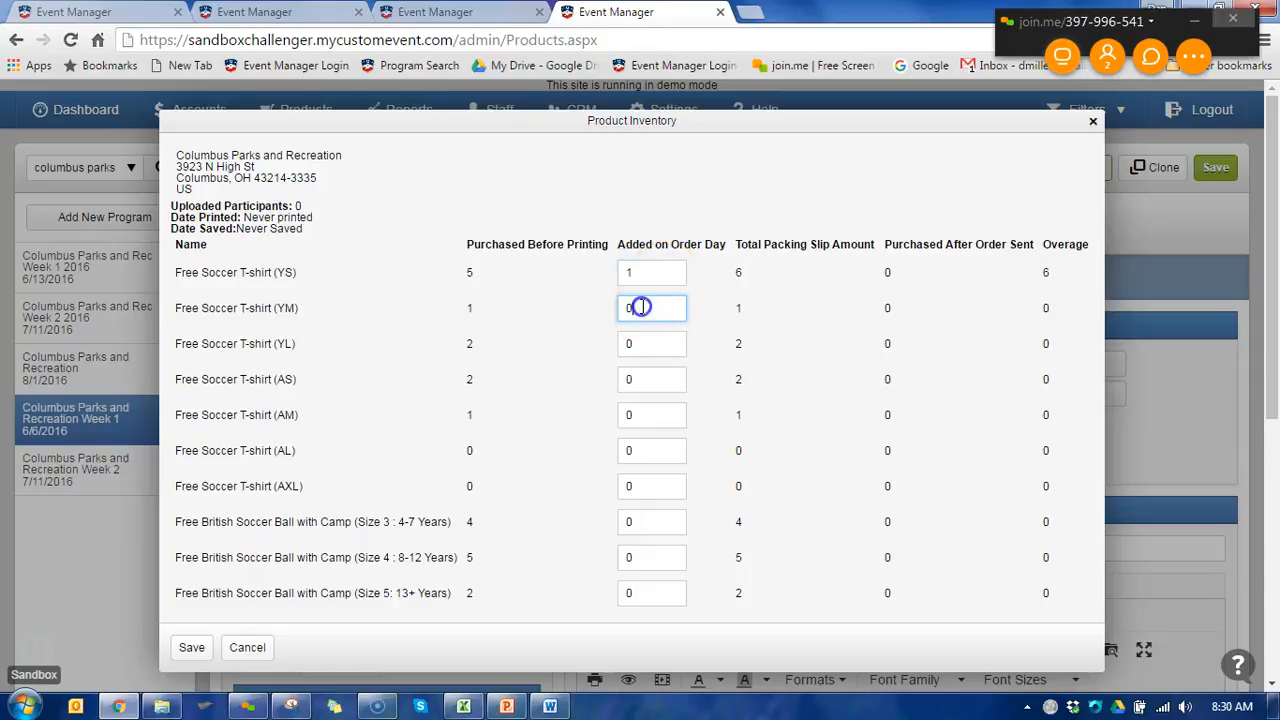
text(3)
double_click(651, 350)
text(1)
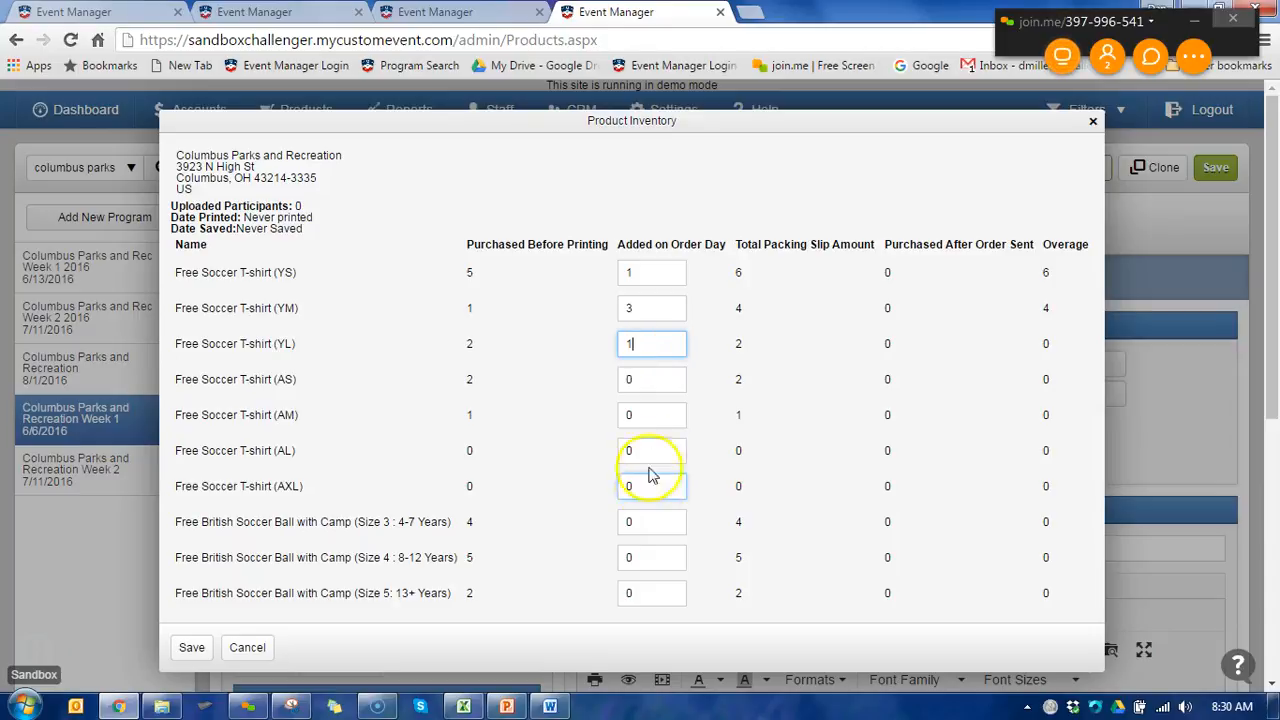
- Set the order-day additions to 1 for Size 3 and 4 for Size 4 British soccer balls, and save the inventory
double_click(649, 522)
text(1)
double_click(663, 560)
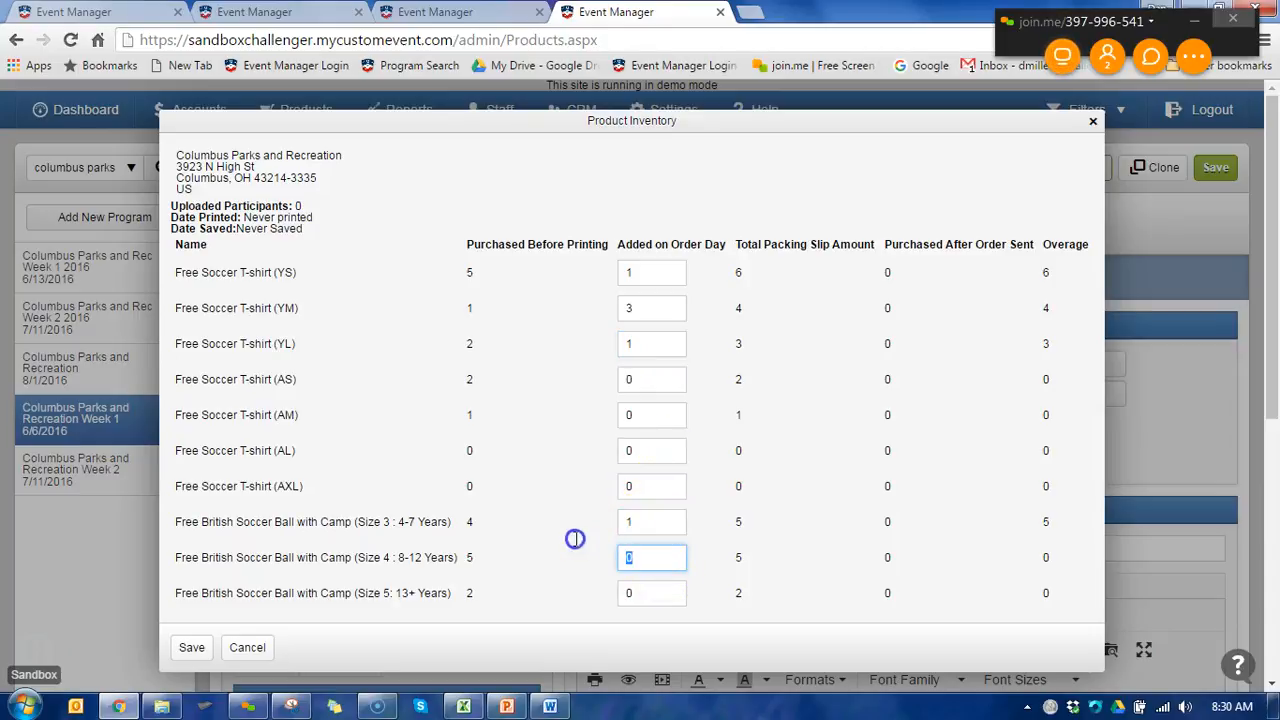
text(4)
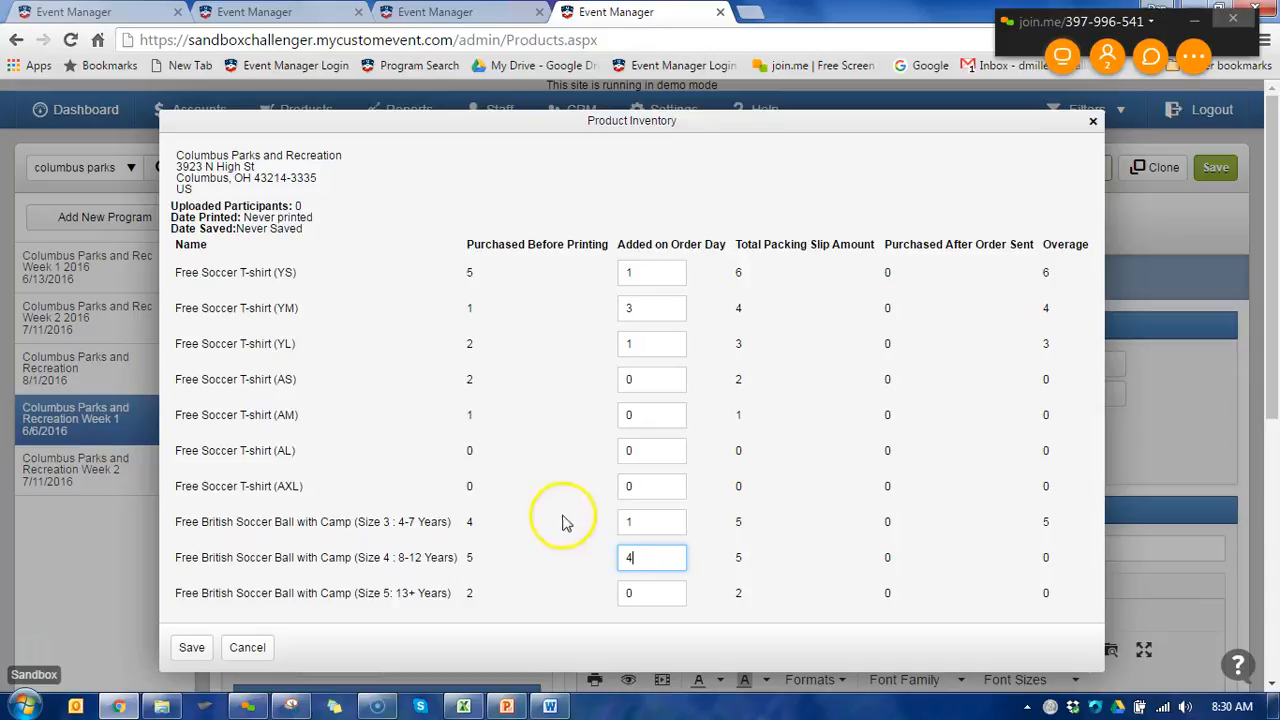
click(194, 652)
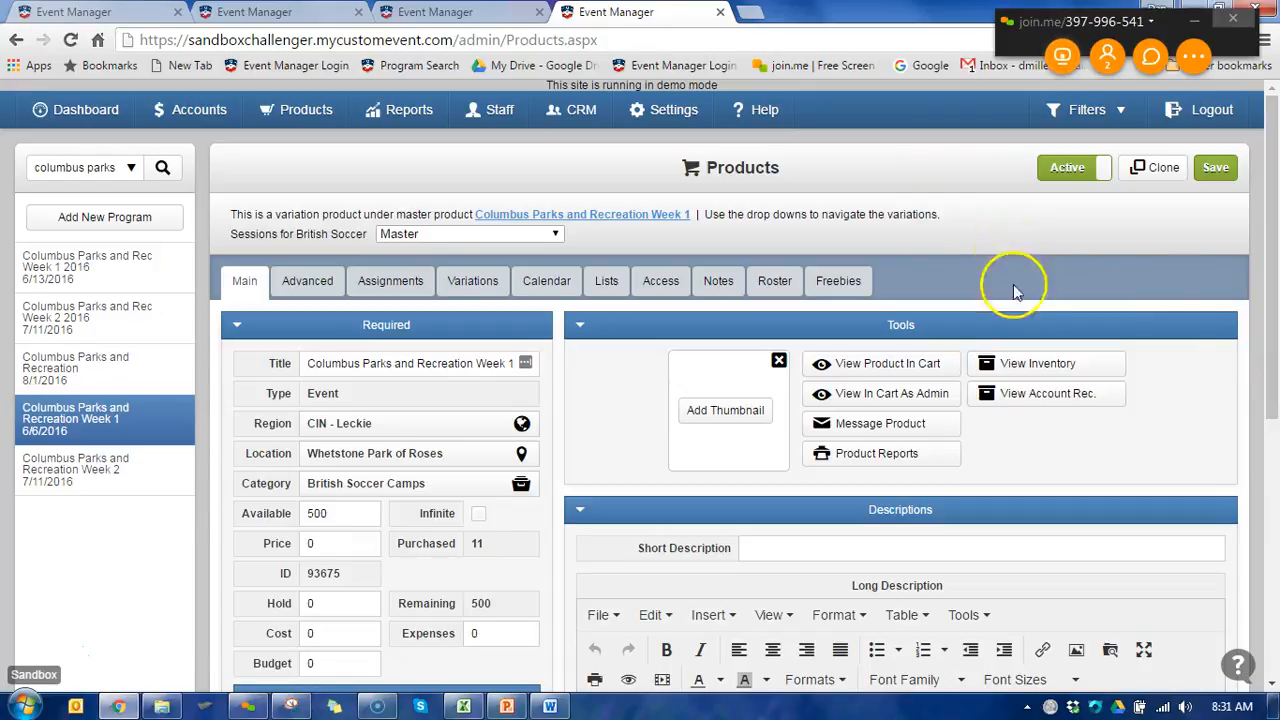
- Reopen the Columbus Parks and Recreation Week 1 inventory and check who saved it and when
click(1014, 363)
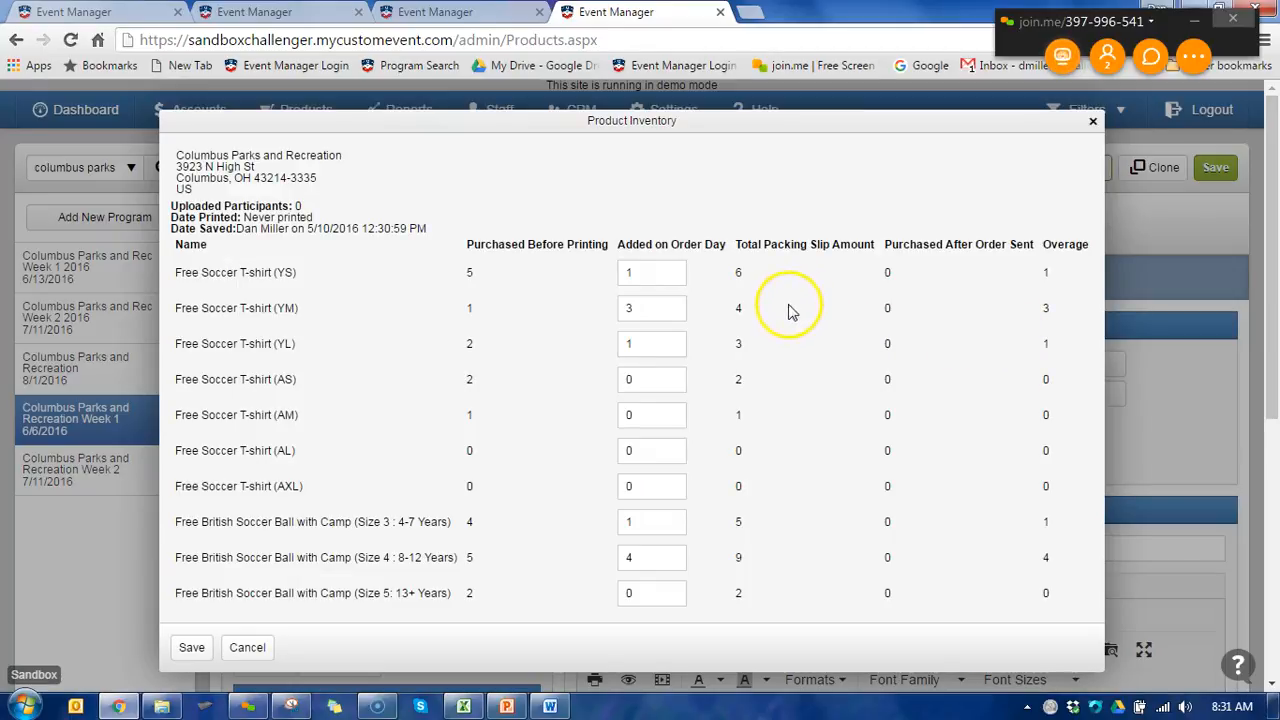
drag(236, 228, 369, 231)
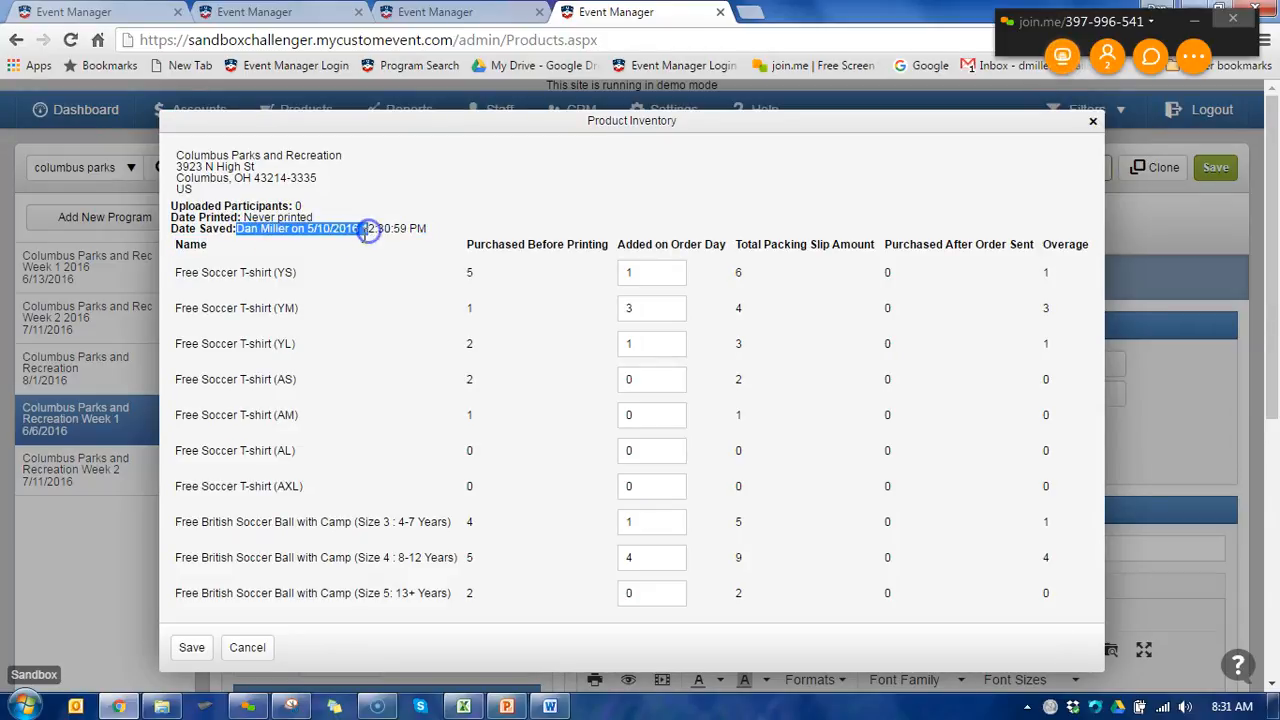
click(360, 230)
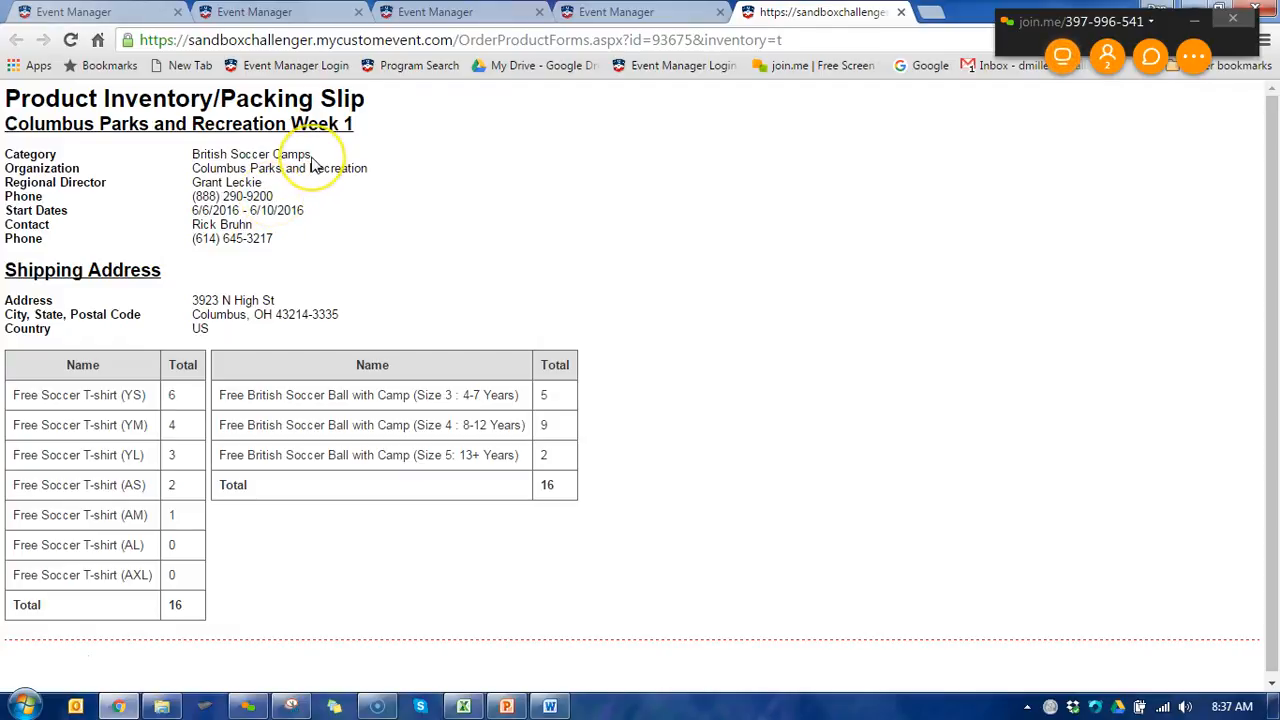
- Review the Columbus Parks and Recreation Week 1 packing slip, checking the contact's phone number
double_click(262, 238)
triple_click(262, 238)
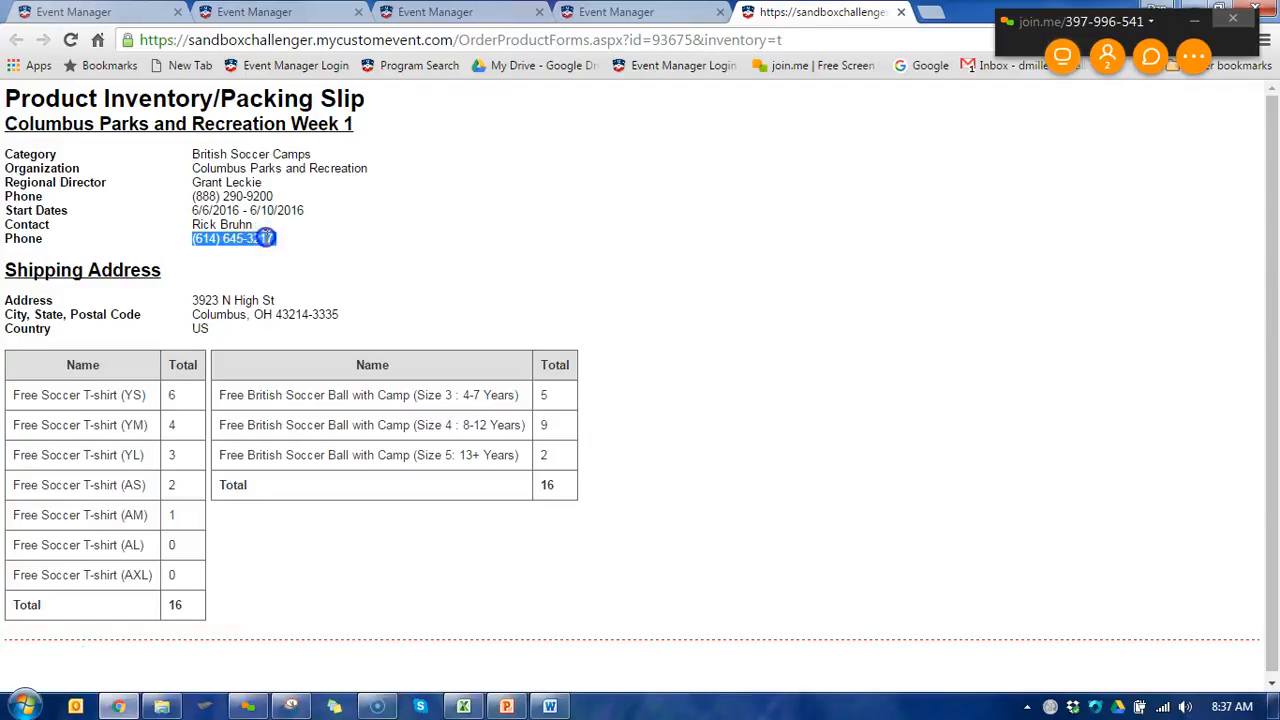
click(287, 242)
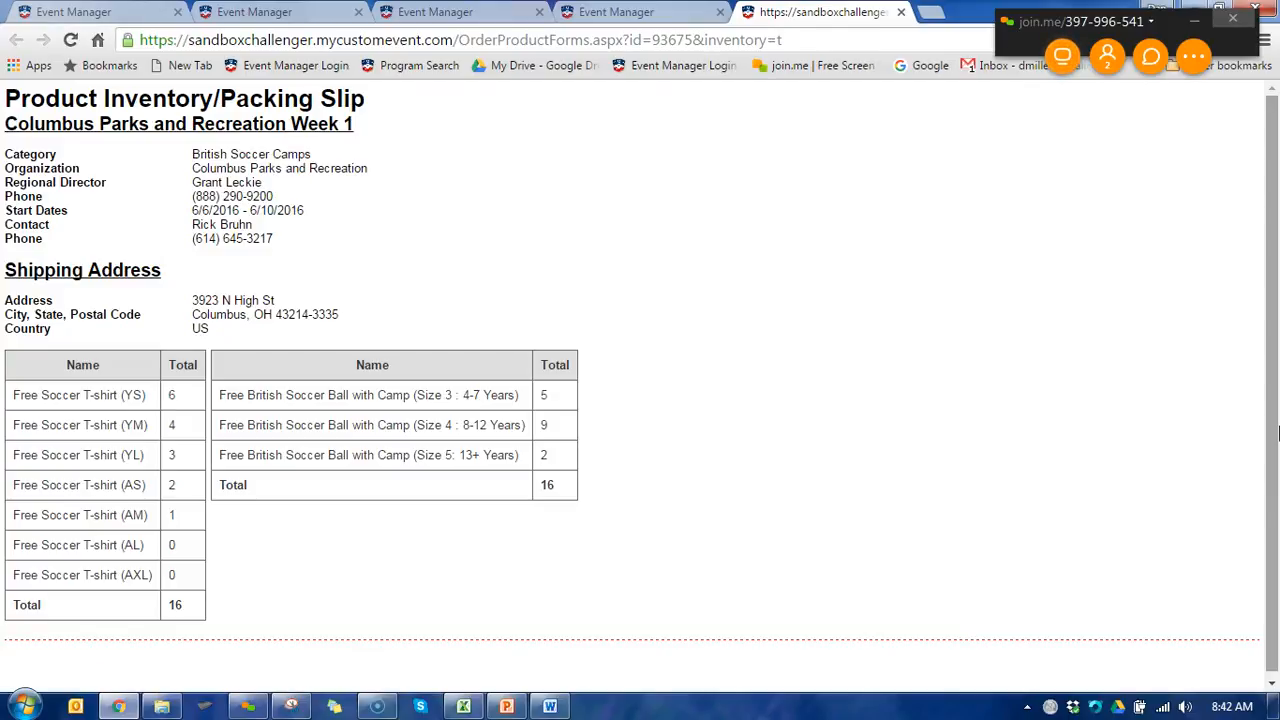
click(1255, 372)
click(1262, 368)
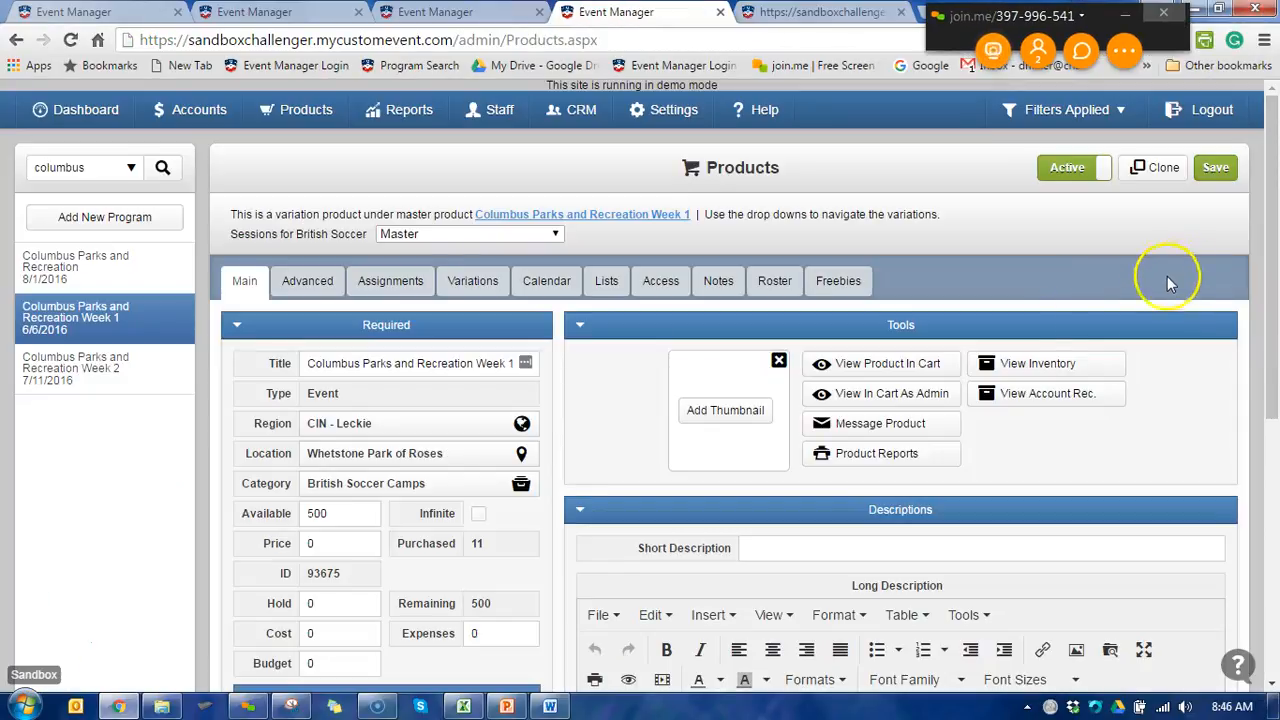
- Reopen the Week 1 product inventory and examine the Purchased After Order Sent and Overage columns
click(1017, 363)
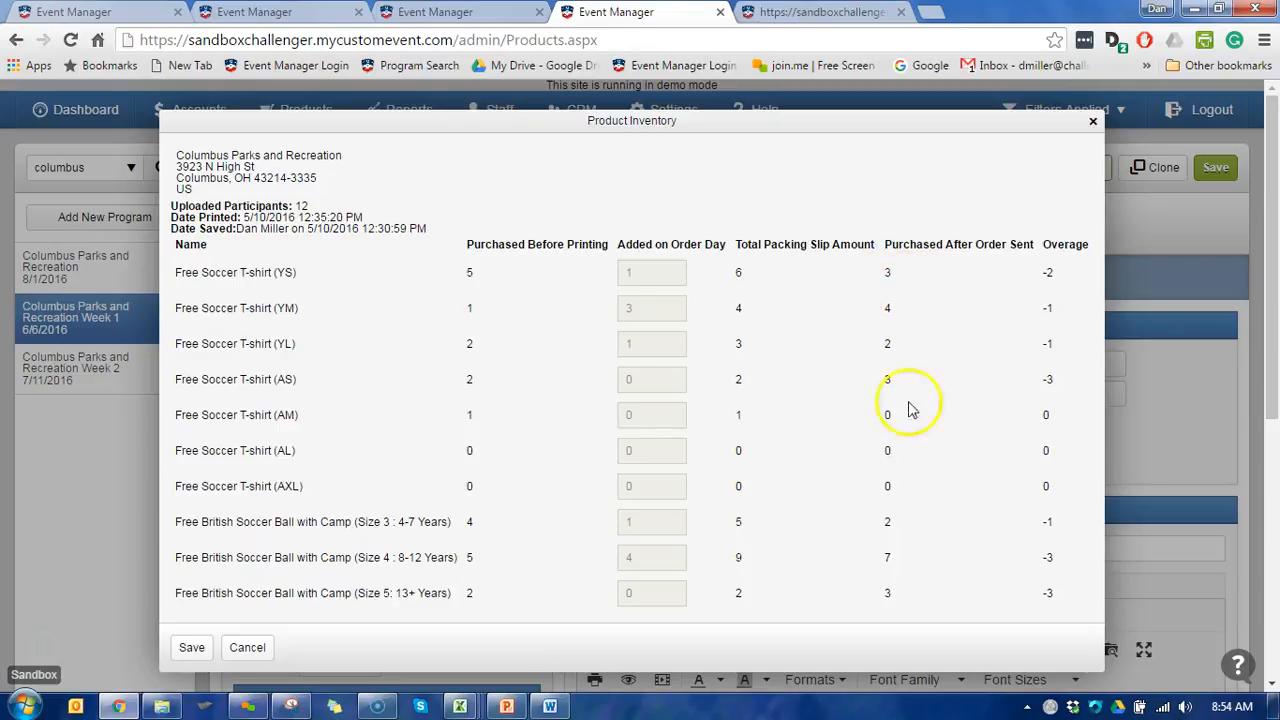
drag(886, 246, 1037, 251)
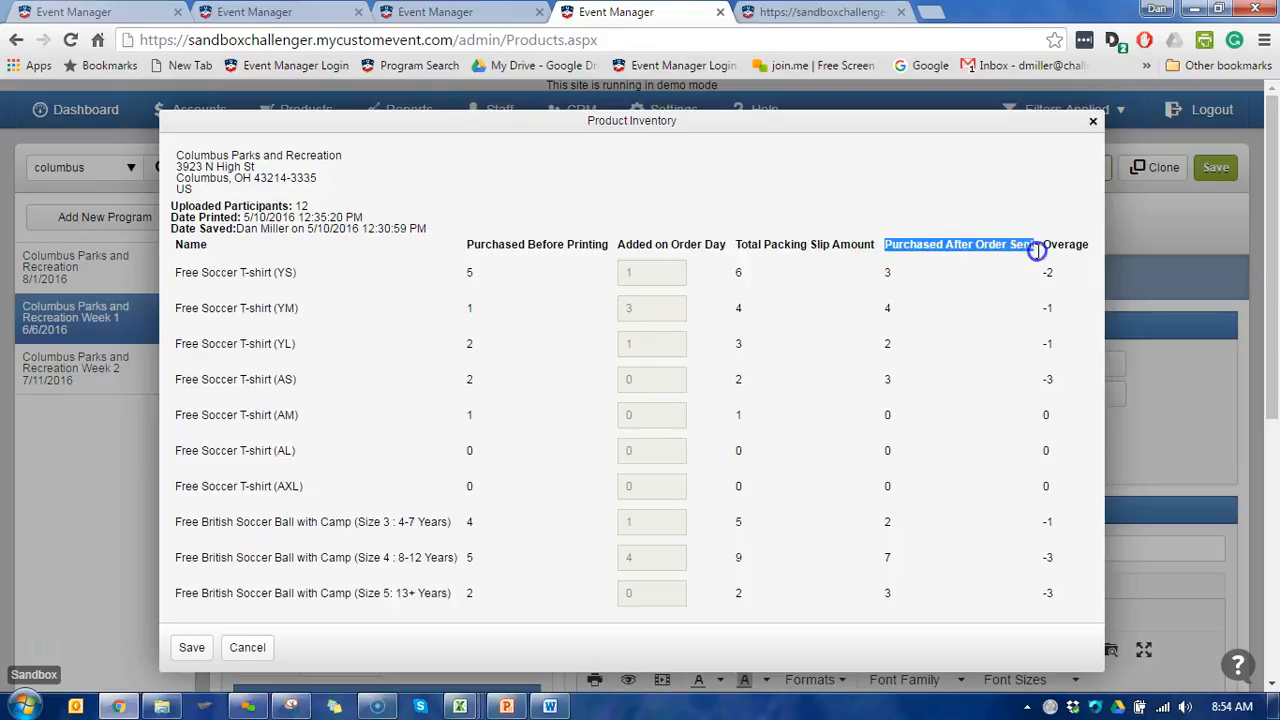
click(948, 246)
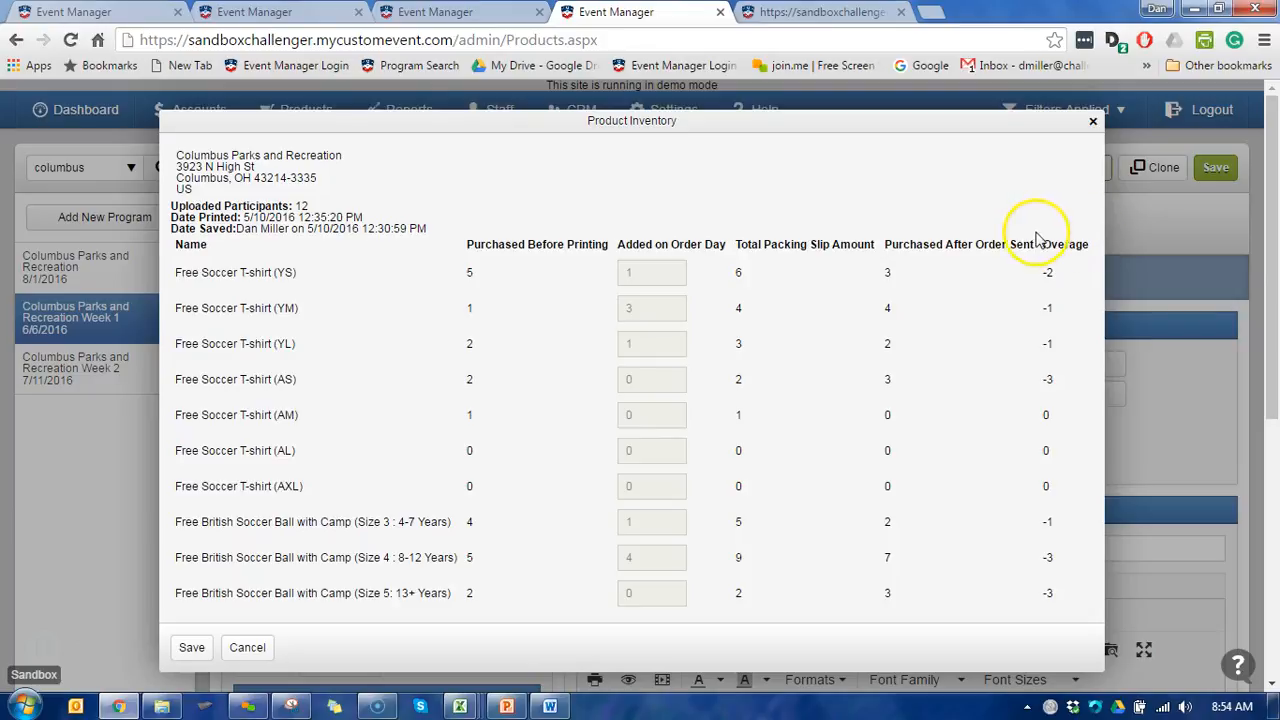
drag(1043, 245, 1086, 253)
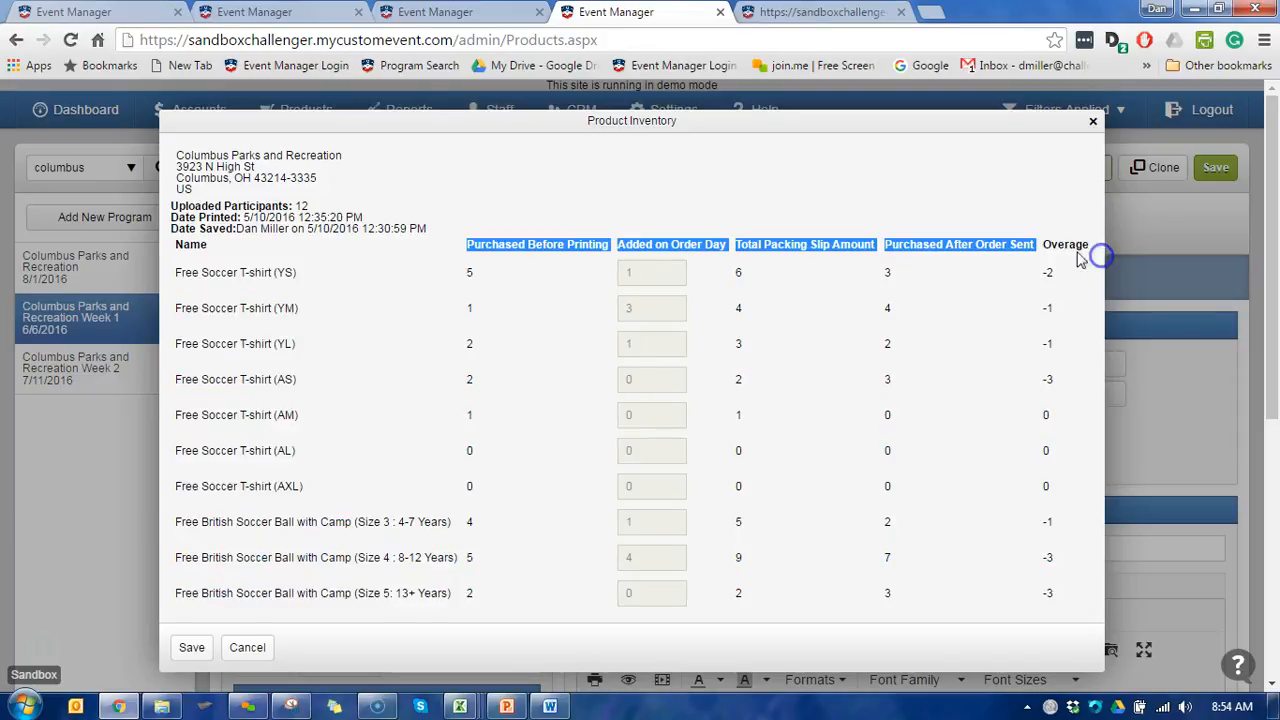
double_click(1066, 245)
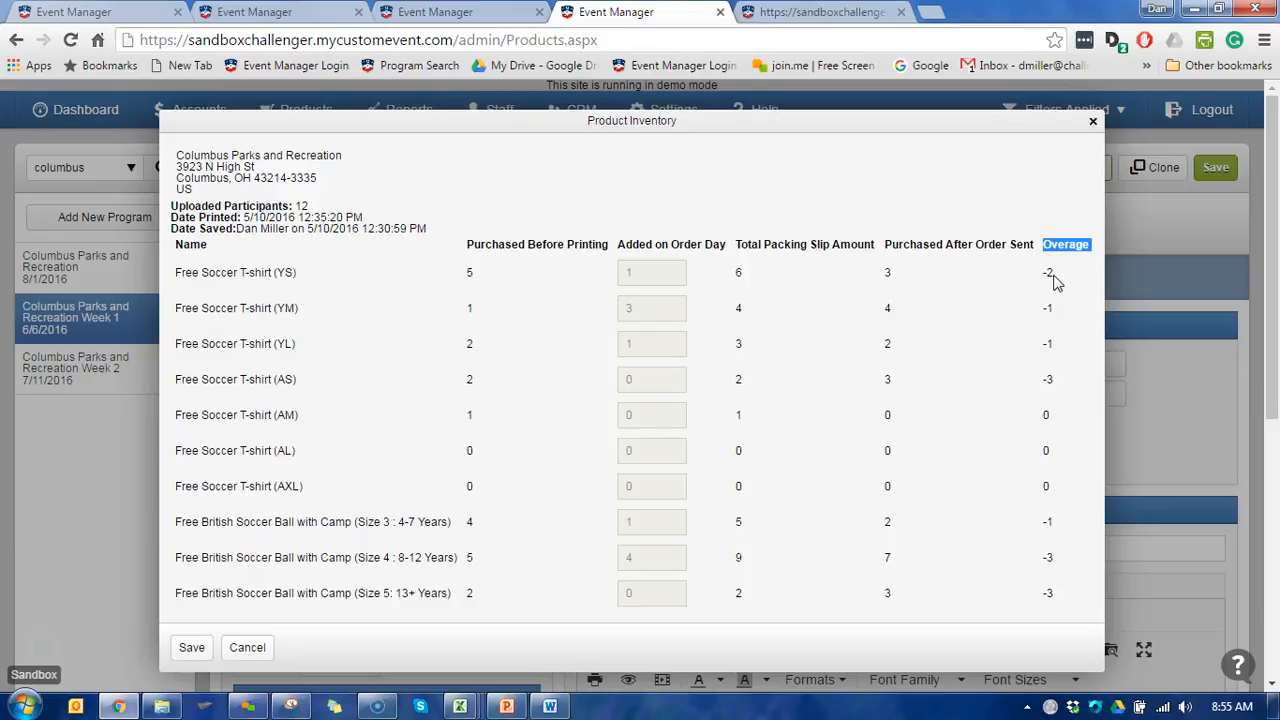
click(1053, 282)
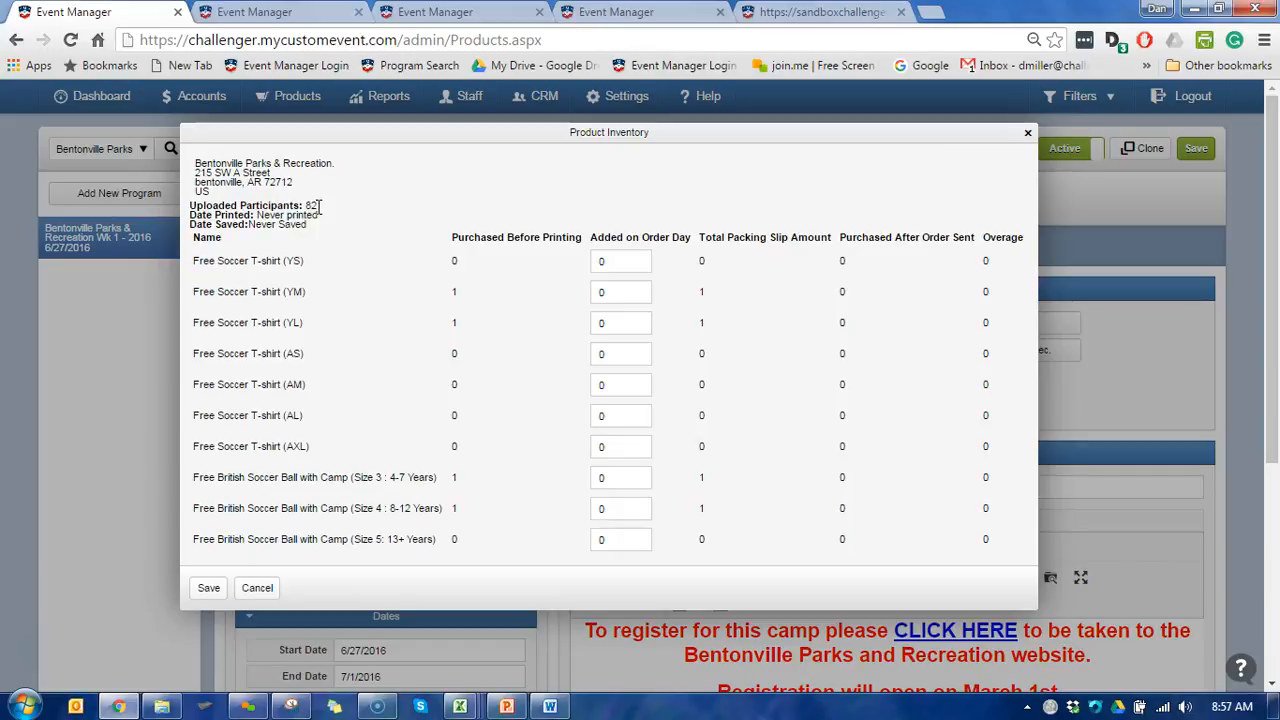
- Switch from the Bentonville inventory to the Avon Lake Soccer Organization inventory and review its participant and item figures
click(285, 12)
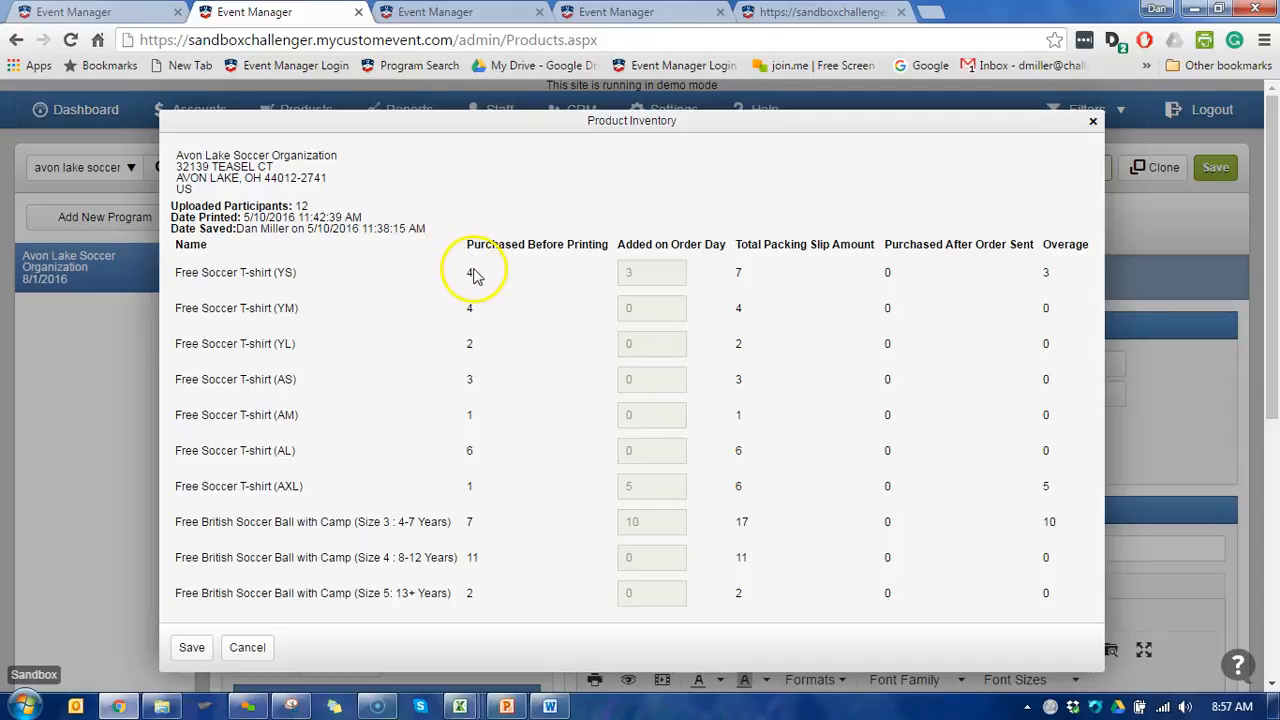
click(532, 196)
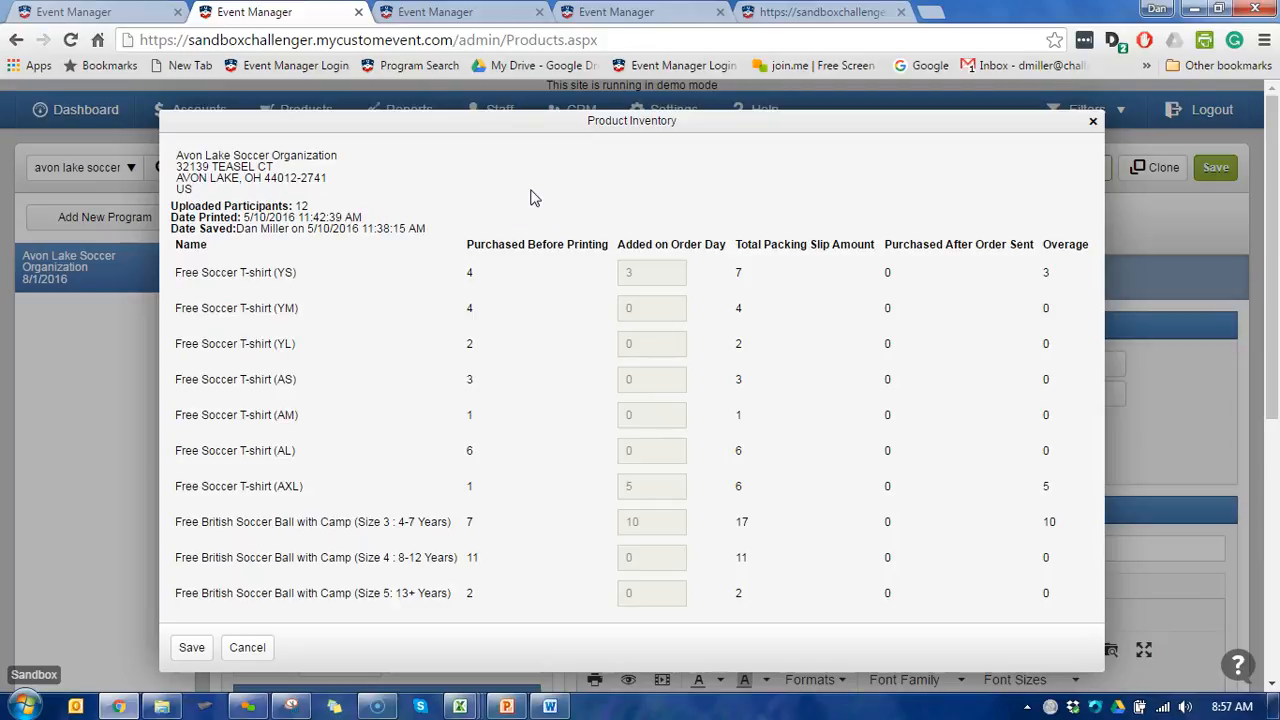
click(625, 178)
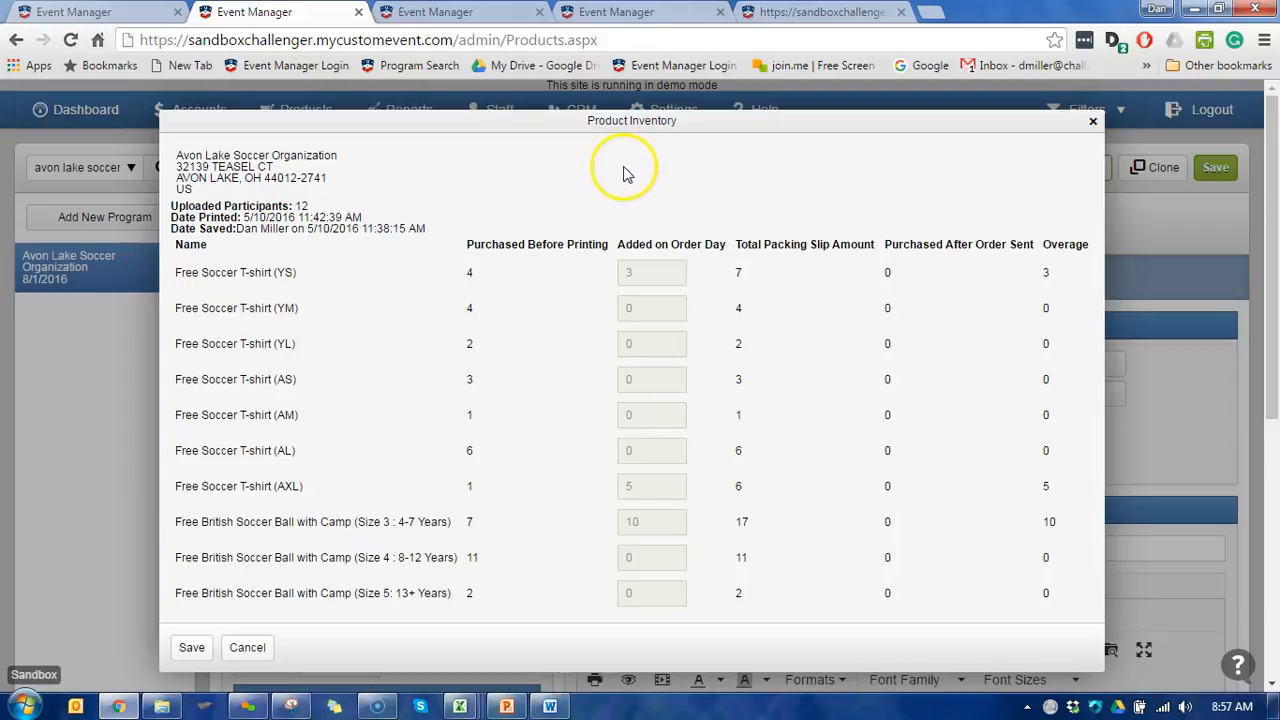
click(654, 200)
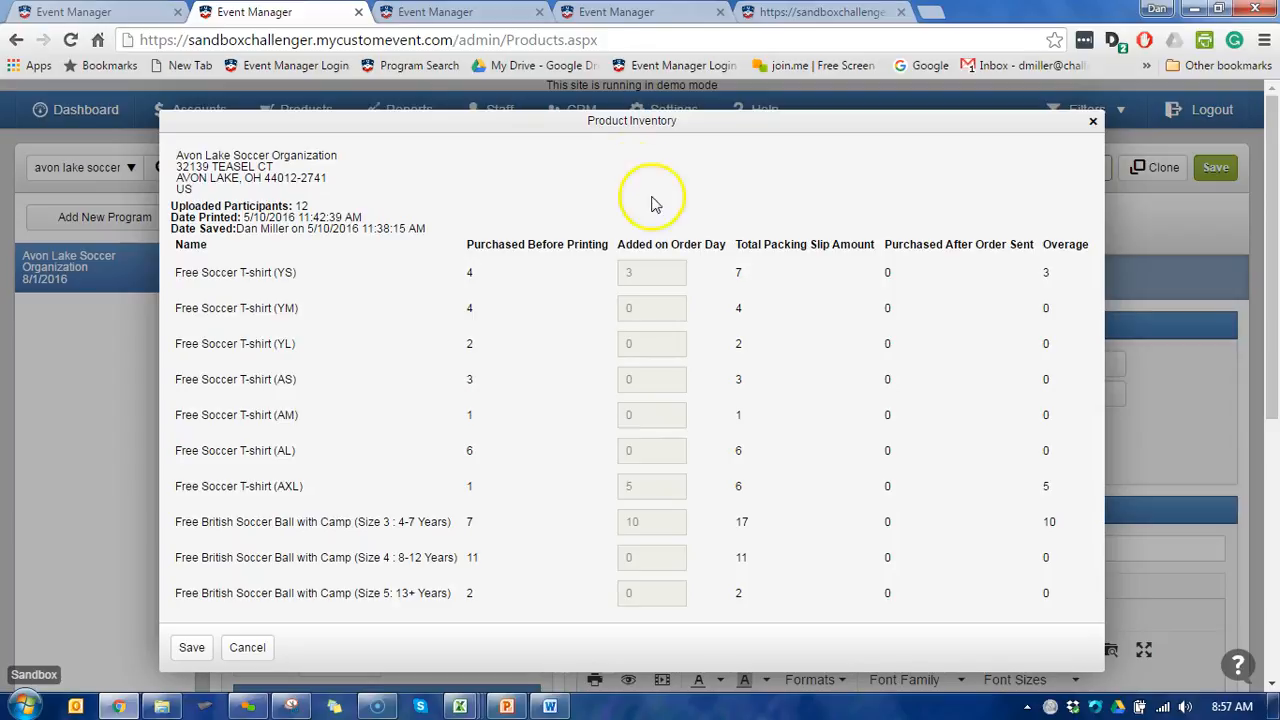